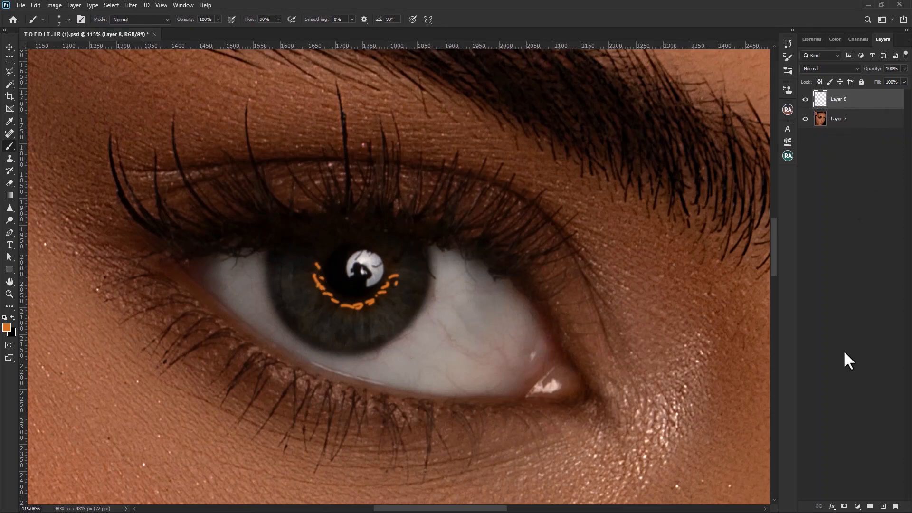
# Rename the layer with the orange iris strokes to "color" and add a new empty layer above it.
pyautogui.doubleClick(840, 99)
pyautogui.write('color')
pyautogui.press('Return')
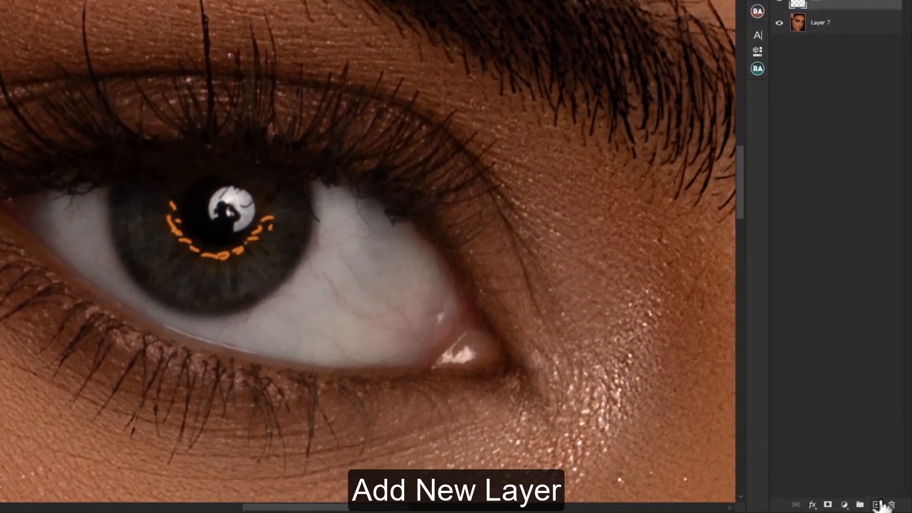
pyautogui.click(878, 504)
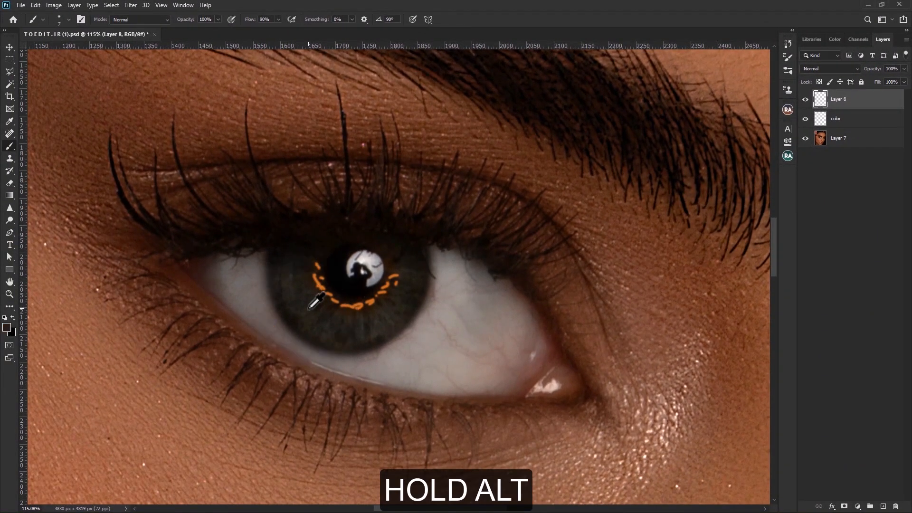
# Set the foreground colour to beige a0947c and brush short strokes around the orange ones in the iris.
pyautogui.click(6, 329)
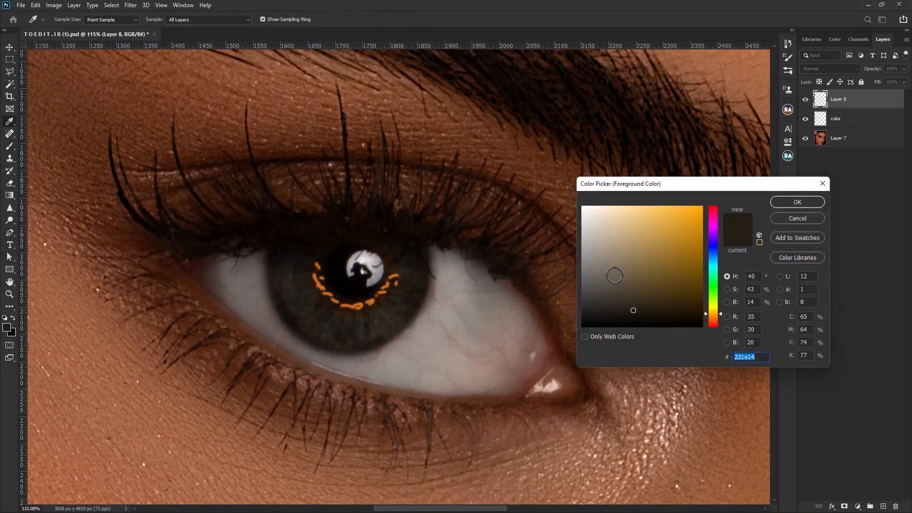
pyautogui.moveTo(635, 301)
pyautogui.mouseDown()
pyautogui.moveTo(645, 241)
pyautogui.moveTo(617, 273)
pyautogui.moveTo(600, 264)
pyautogui.moveTo(605, 252)
pyautogui.mouseUp()
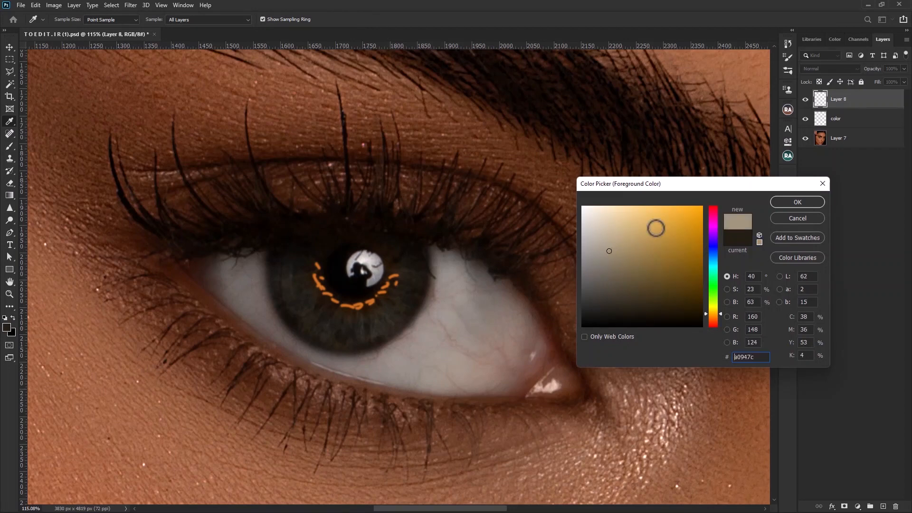
pyautogui.click(798, 204)
pyautogui.press('b')
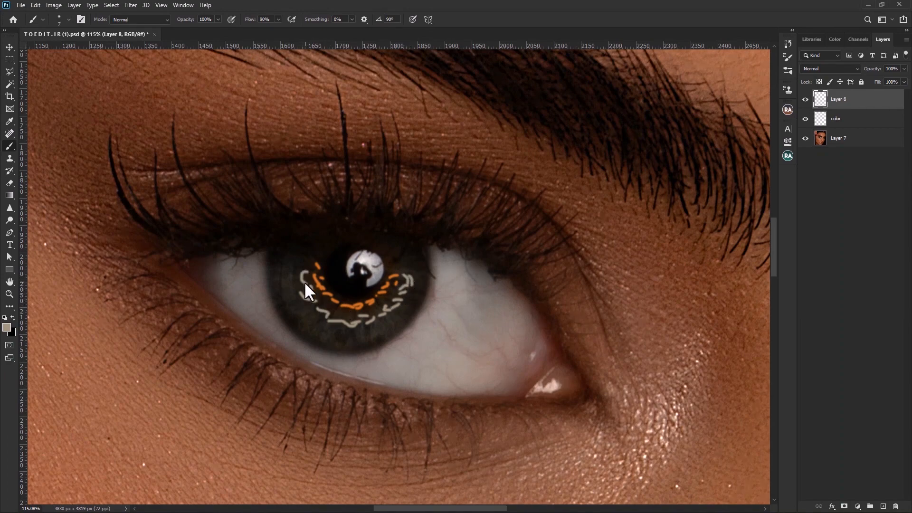
# Rename the layer with the beige strokes to "color 2" and add another empty layer above it.
pyautogui.doubleClick(839, 99)
pyautogui.write('color 2')
pyautogui.press('Return')
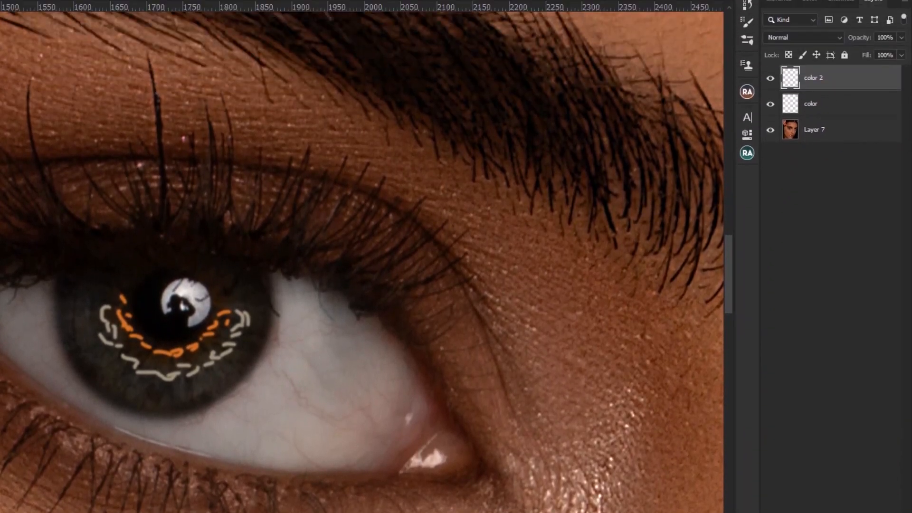
pyautogui.click(874, 506)
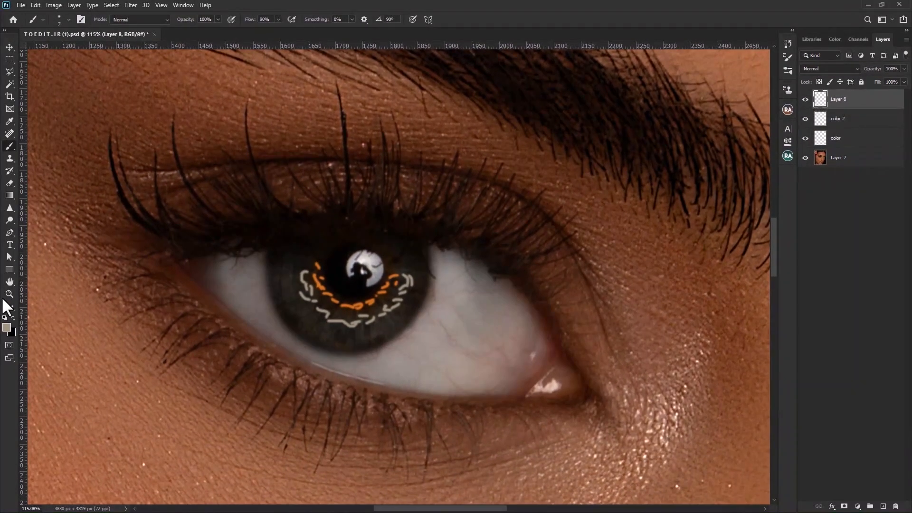
# Set the foreground colour to bright blue 2ba5dd for the brush.
pyautogui.click(7, 328)
pyautogui.click(714, 262)
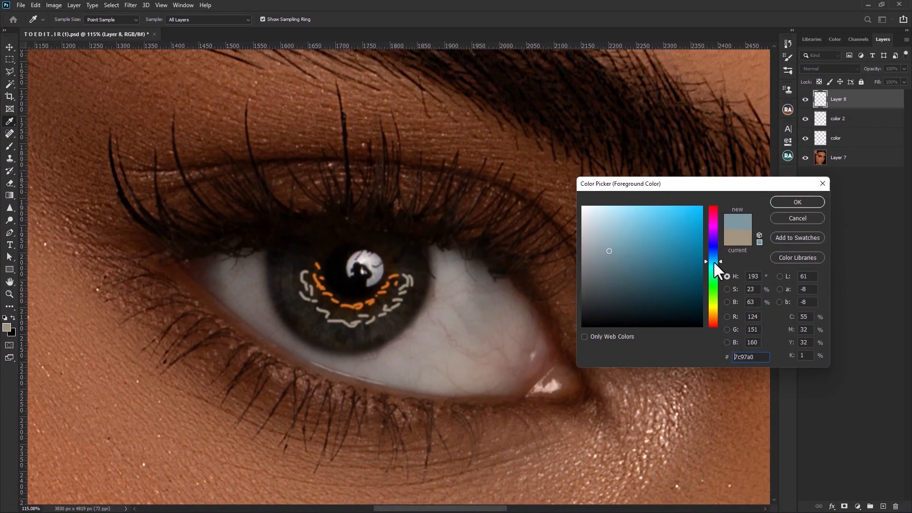
pyautogui.moveTo(707, 263); pyautogui.dragTo(680, 224)
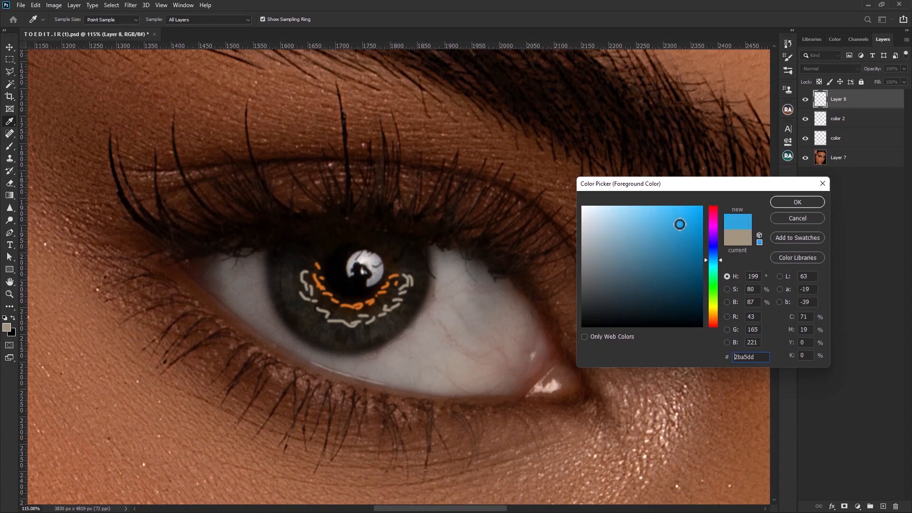
pyautogui.click(807, 206)
pyautogui.press('b')
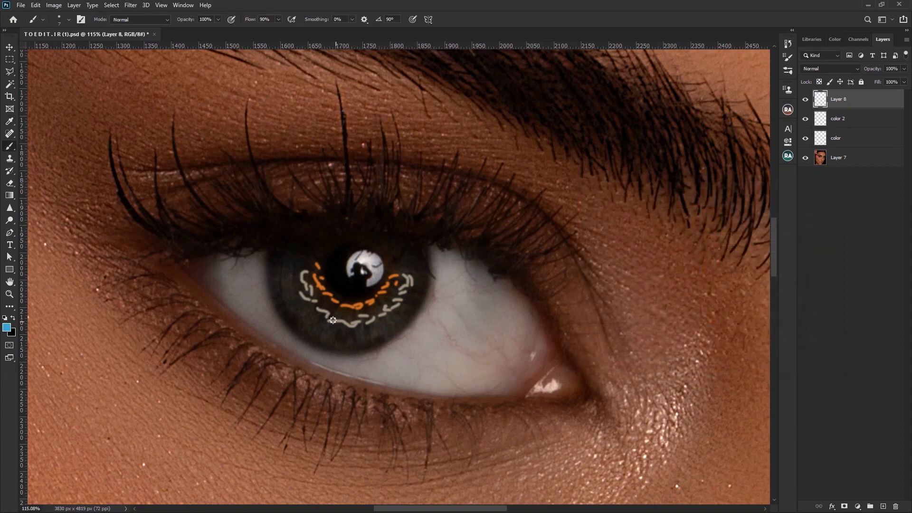
# Paint short blue brush strokes in the iris between the orange and beige strokes.
pyautogui.scroll(2, 332, 320)
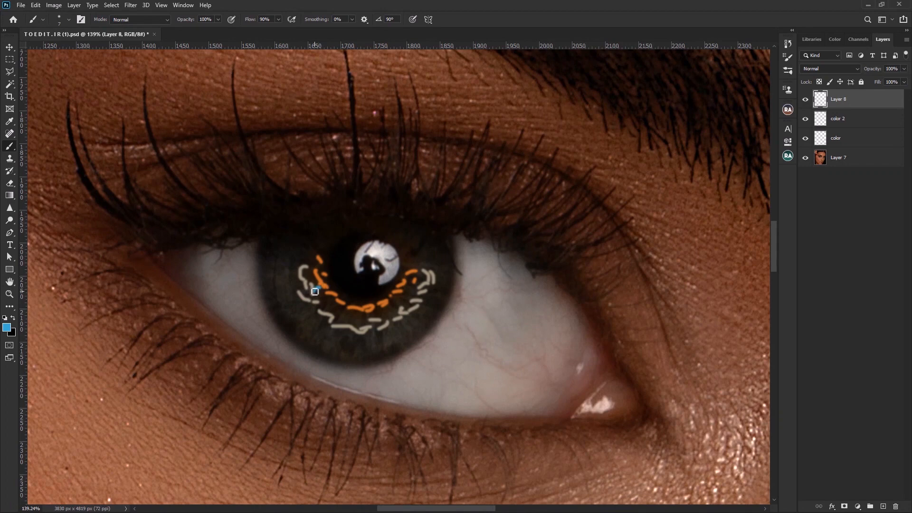
pyautogui.moveTo(325, 298); pyautogui.dragTo(333, 320)
pyautogui.moveTo(339, 305); pyautogui.dragTo(351, 320)
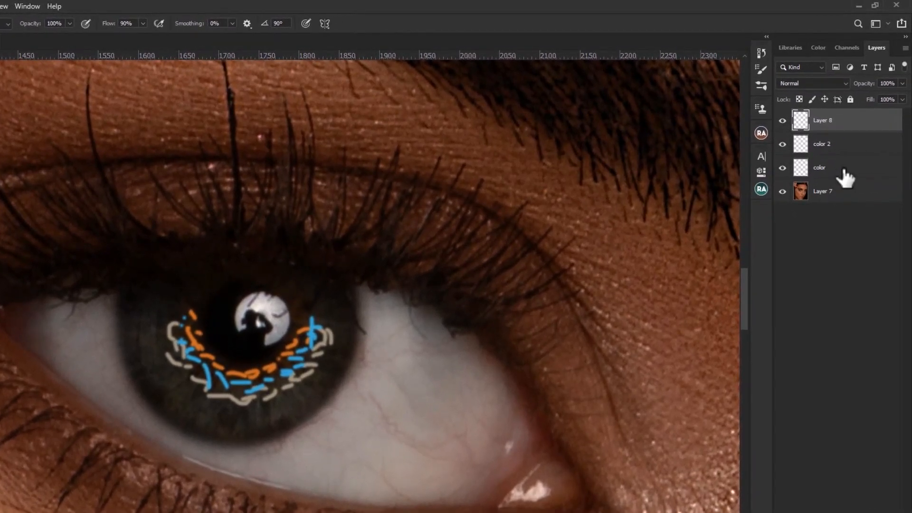
# Apply a Gaussian Blur with a radius of 13 pixels to the "color" layer of orange strokes.
pyautogui.click(855, 139)
pyautogui.scroll(-5, 401, 326)
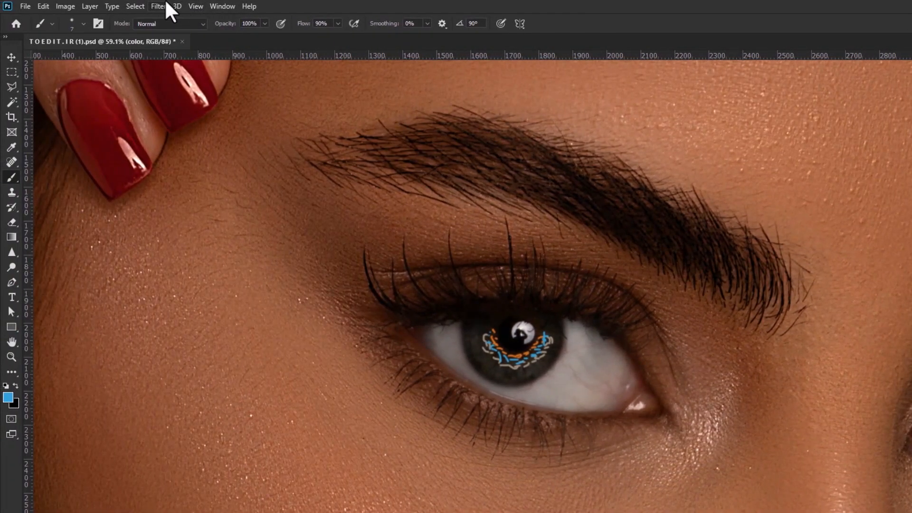
pyautogui.click(166, 3)
pyautogui.moveTo(211, 136)
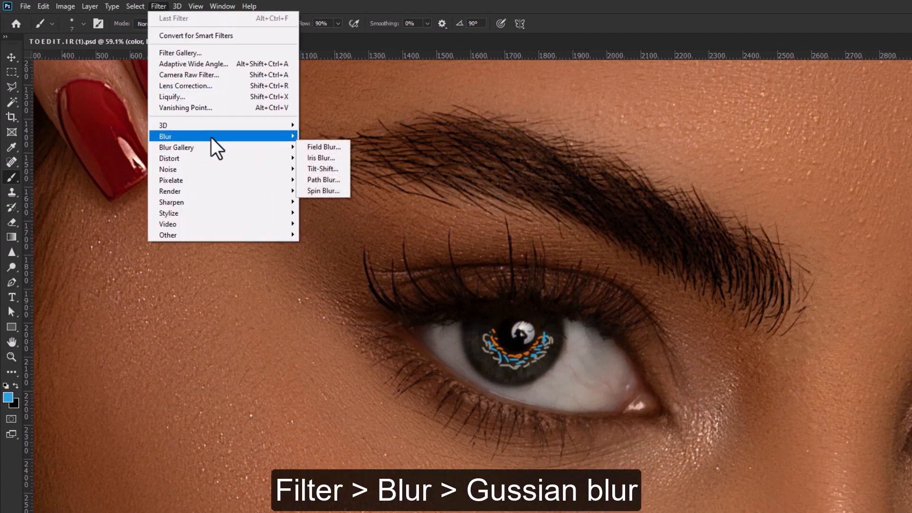
pyautogui.click(319, 180)
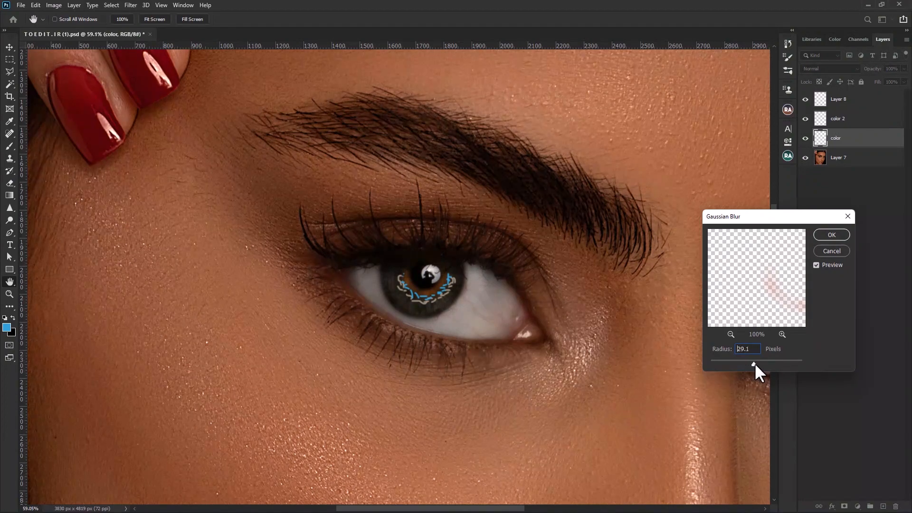
pyautogui.moveTo(754, 363); pyautogui.dragTo(756, 363)
pyautogui.press('Return')
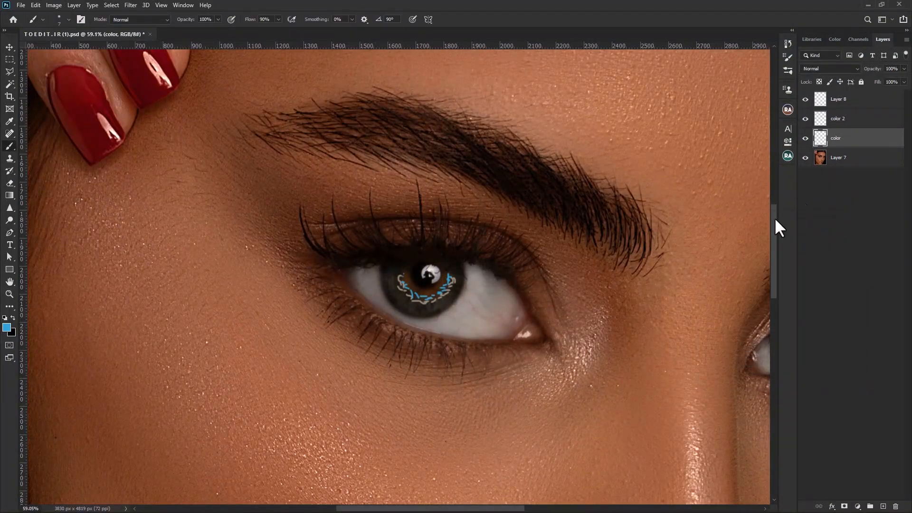
# Apply a Gaussian Blur with a radius of 13 pixels to the "color 2" layer.
pyautogui.click(827, 120)
pyautogui.click(130, 6)
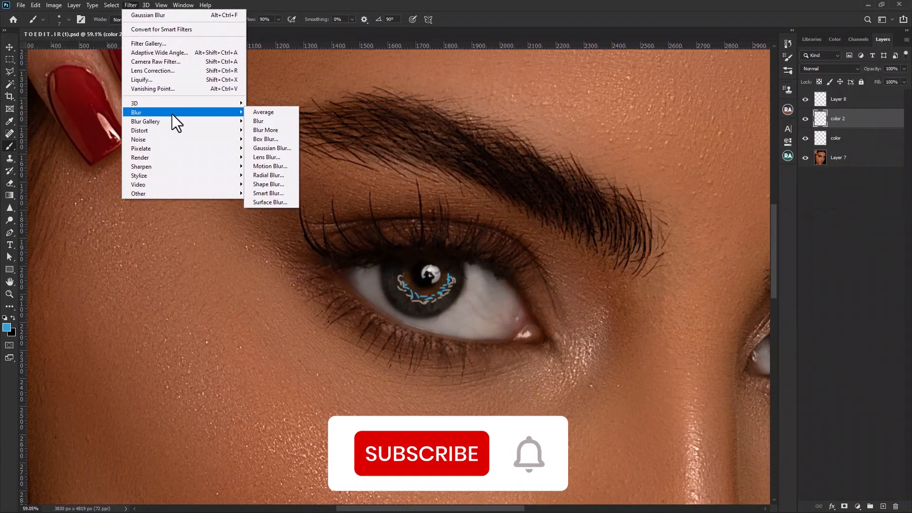
pyautogui.moveTo(246, 113)
pyautogui.click(272, 148)
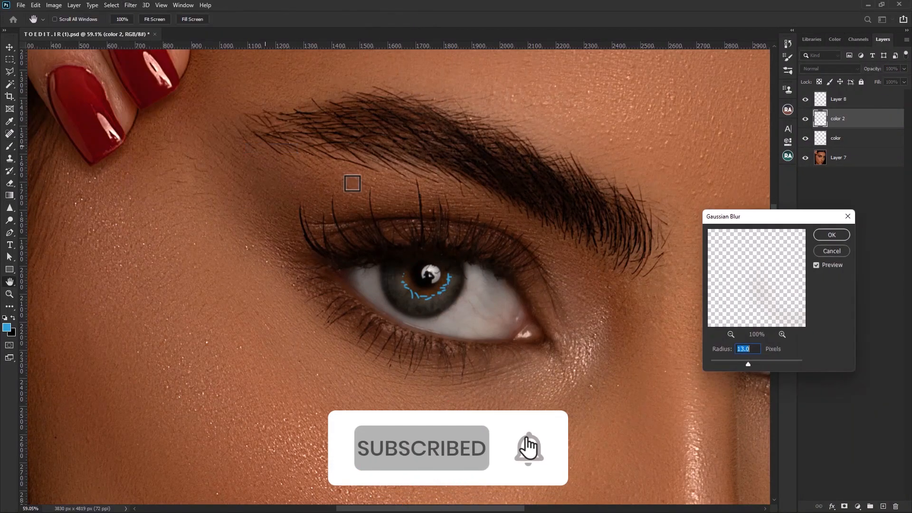
pyautogui.click(831, 235)
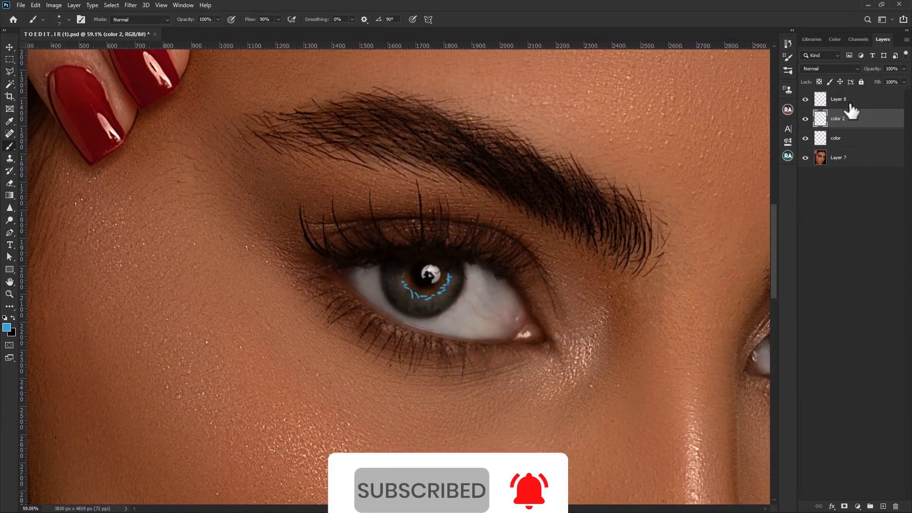
# Apply a Gaussian Blur with a radius of 12.5 pixels to Layer 8 with the blue strokes.
pyautogui.click(845, 99)
pyautogui.click(134, 4)
pyautogui.moveTo(247, 114)
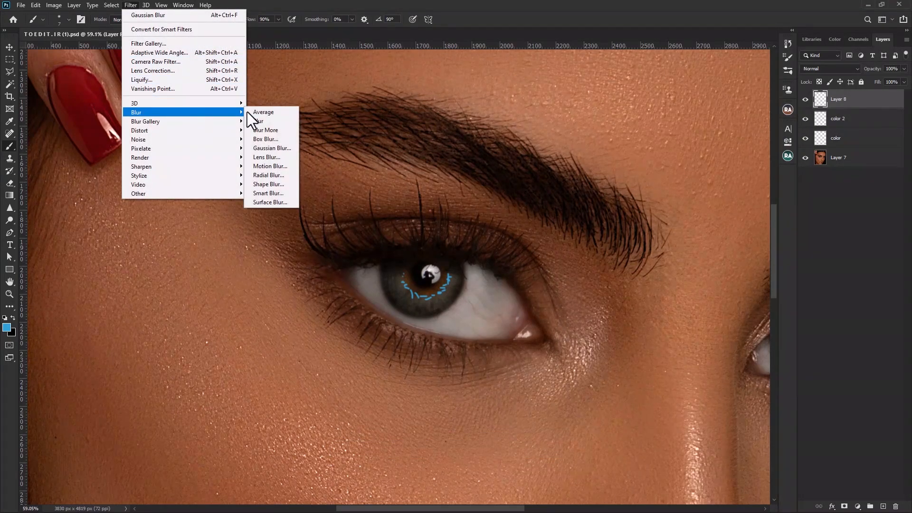
pyautogui.click(272, 148)
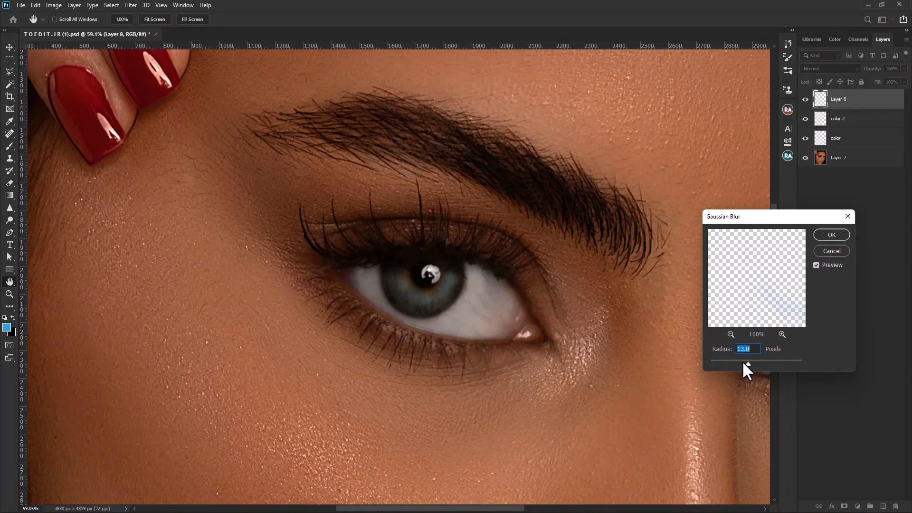
pyautogui.write('12.')
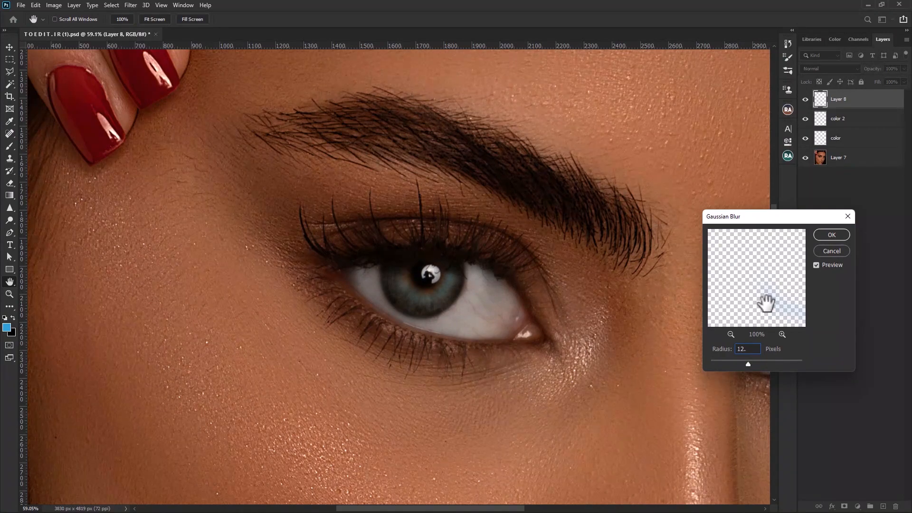
pyautogui.write('5')
pyautogui.click(831, 234)
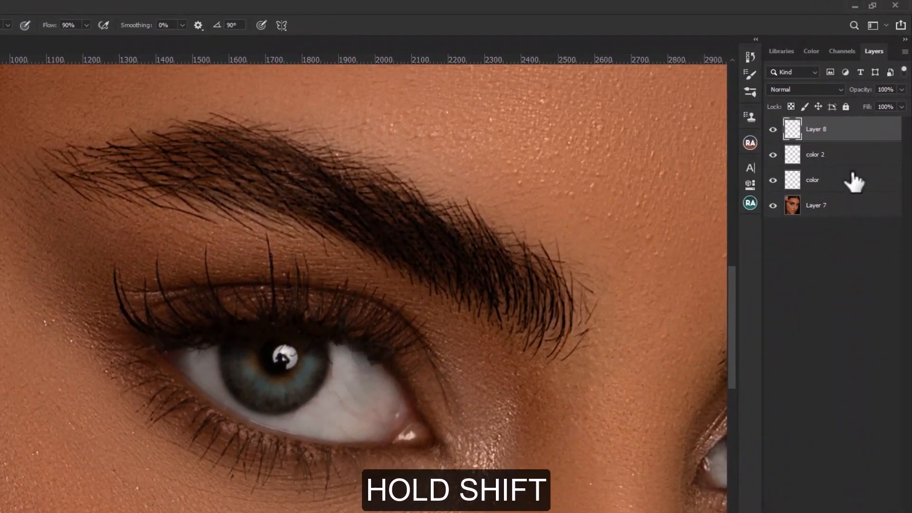
# Group the three blurred stroke layers and name the group "color".
pyautogui.keyDown('shift'); pyautogui.click(866, 139); pyautogui.keyUp('shift')
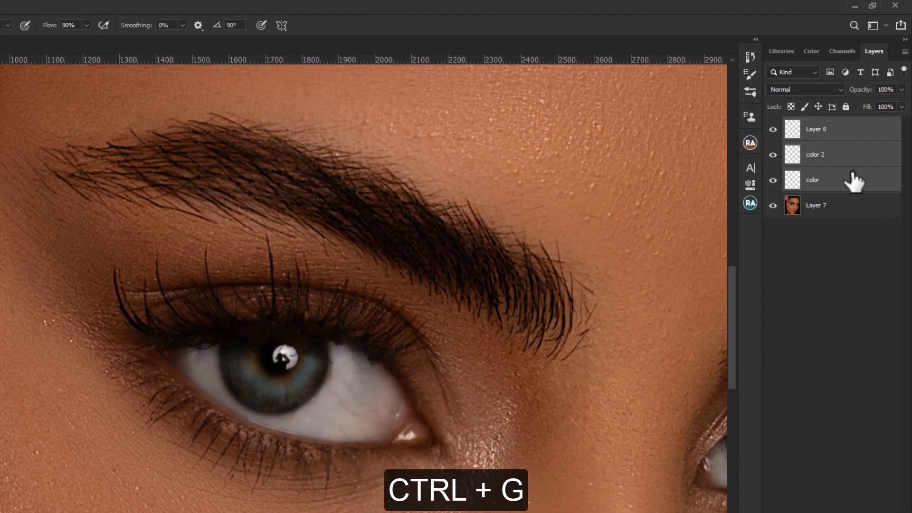
pyautogui.hotkey('ctrl', 'g')
pyautogui.doubleClick(813, 125)
pyautogui.rightClick(811, 124)
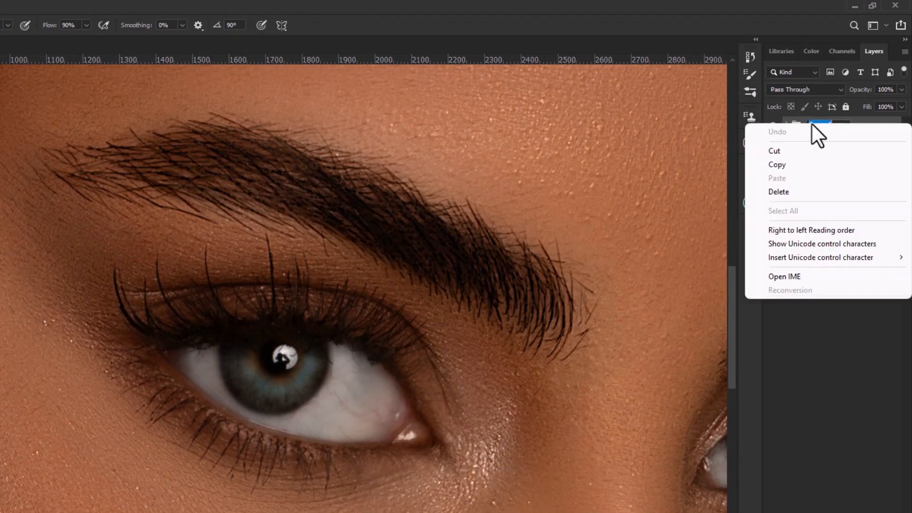
pyautogui.click(812, 124)
pyautogui.doubleClick(826, 124)
pyautogui.write('color')
pyautogui.press('Return')
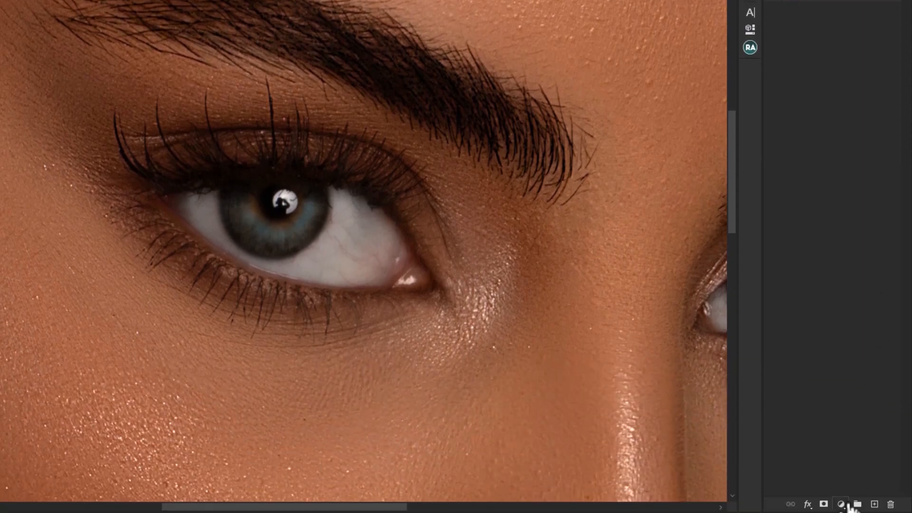
# Add a Curves adjustment layer above the group and raise the midtones of the RGB curve to brighten the image.
pyautogui.click(842, 505)
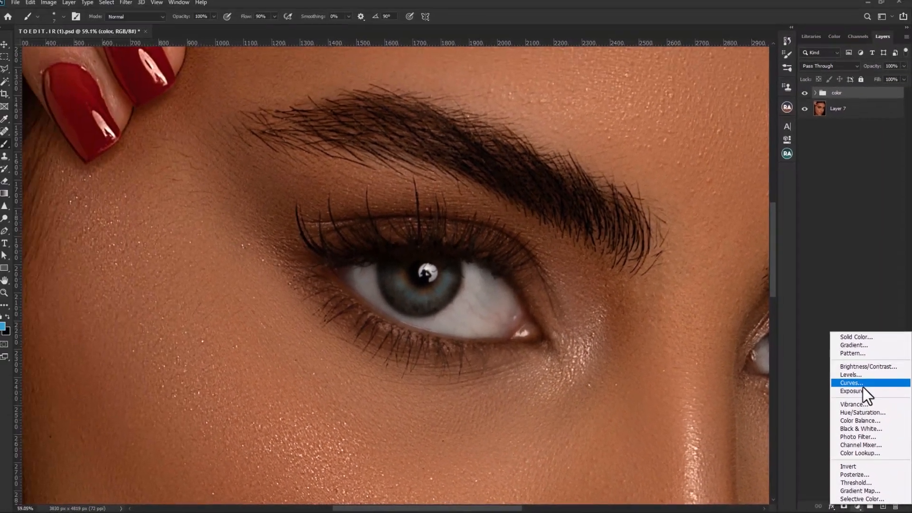
pyautogui.click(855, 383)
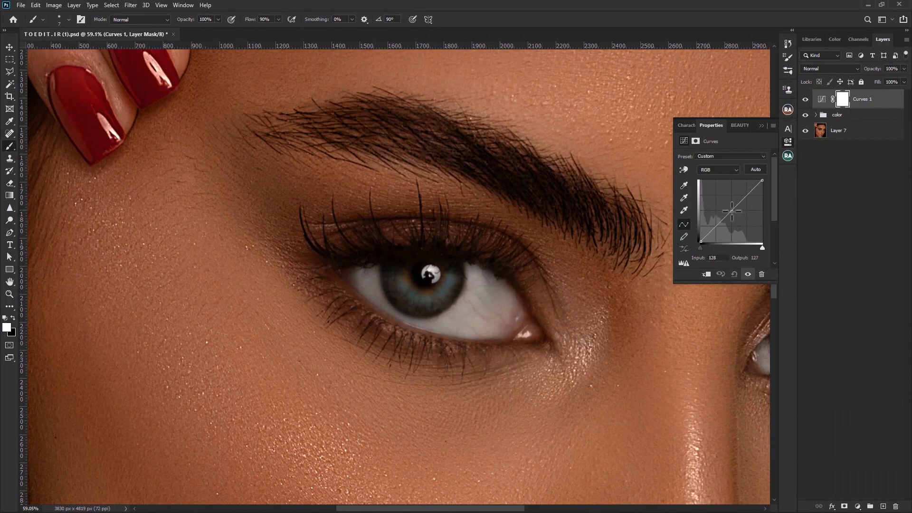
pyautogui.moveTo(731, 211); pyautogui.dragTo(728, 208)
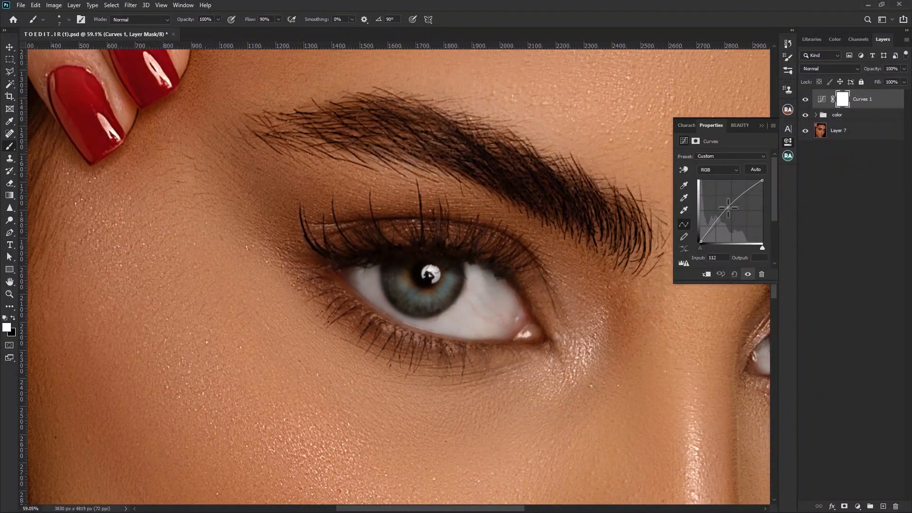
pyautogui.click(761, 125)
# Invert the Curves 1 mask to black and paint white over the iris with a soft round brush of 51 px.
pyautogui.hotkey('ctrl', 'i')
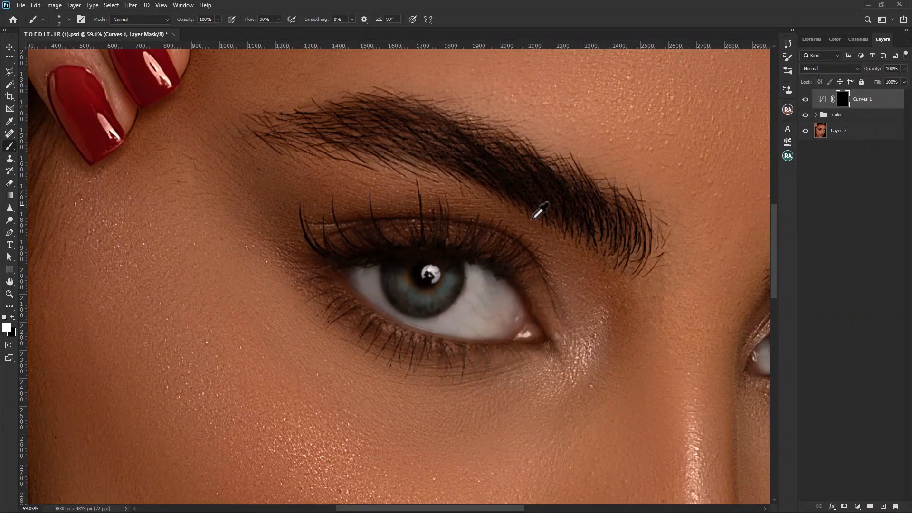
pyautogui.scroll(1, 538, 212)
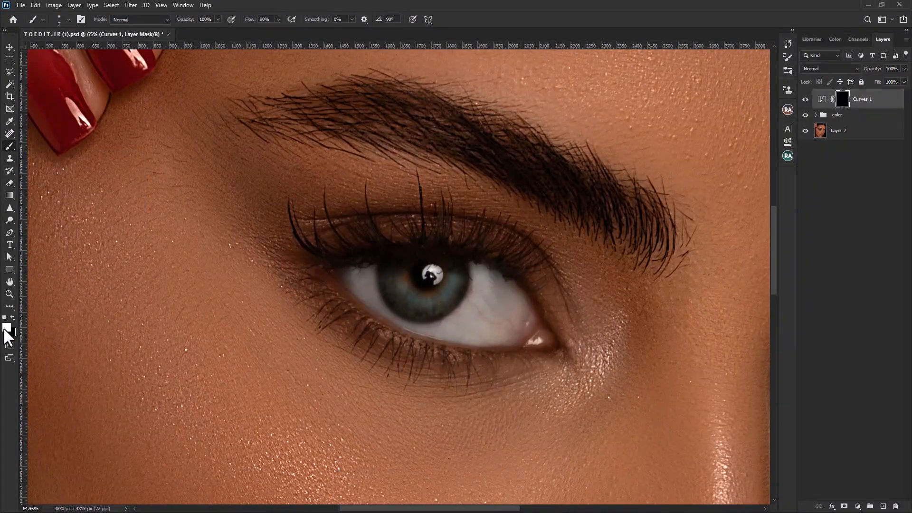
pyautogui.rightClick(441, 282)
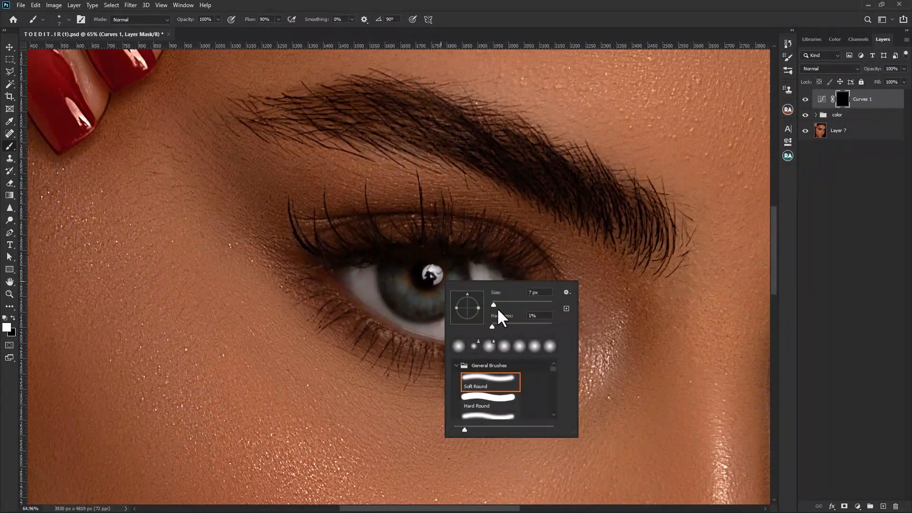
pyautogui.moveTo(493, 305); pyautogui.dragTo(507, 303)
pyautogui.moveTo(431, 303)
pyautogui.mouseDown()
pyautogui.moveTo(456, 283)
pyautogui.moveTo(432, 301)
pyautogui.moveTo(415, 300)
pyautogui.moveTo(454, 291)
pyautogui.moveTo(409, 298)
pyautogui.moveTo(435, 299)
pyautogui.moveTo(456, 274)
pyautogui.moveTo(421, 301)
pyautogui.moveTo(458, 276)
pyautogui.moveTo(414, 298)
pyautogui.moveTo(404, 290)
pyautogui.moveTo(431, 302)
pyautogui.moveTo(394, 278)
pyautogui.moveTo(429, 300)
pyautogui.mouseUp()
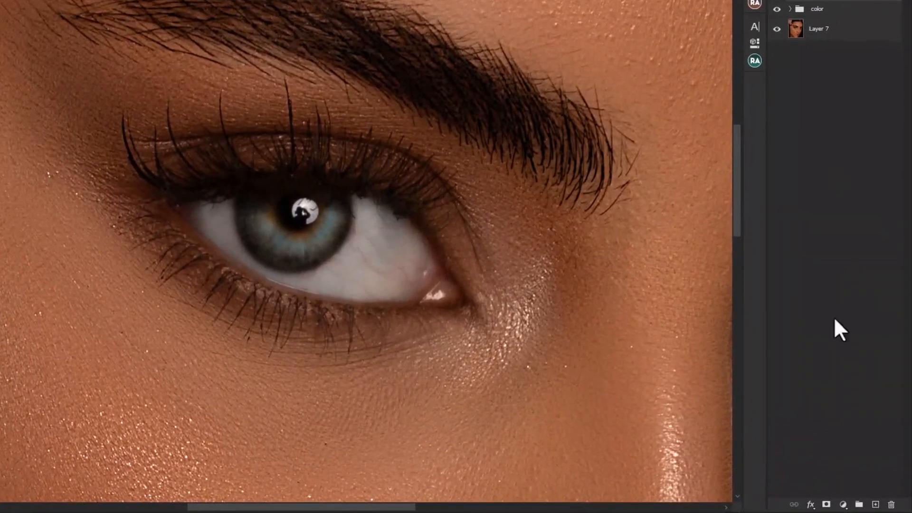
# Add a second Curves adjustment layer above Curves 1 and pull the RGB curve's midtones down to darken the image.
pyautogui.click(841, 503)
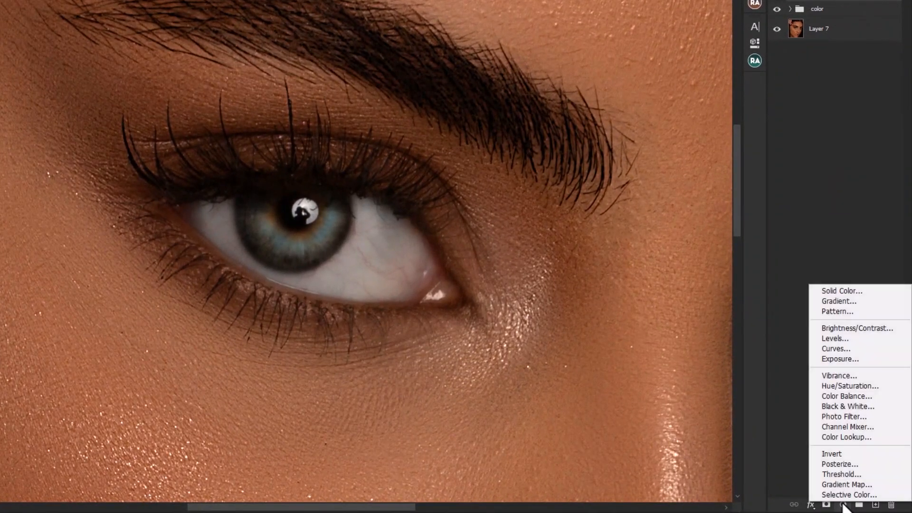
pyautogui.click(849, 350)
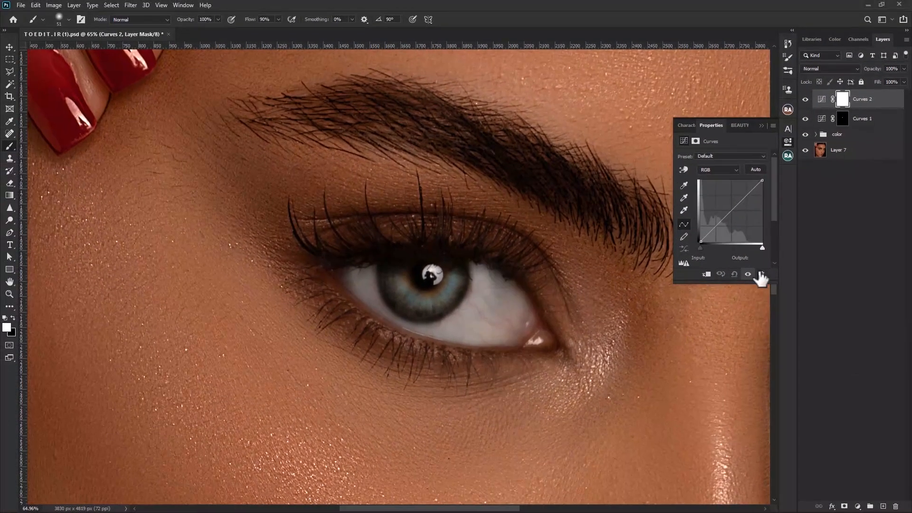
pyautogui.moveTo(732, 212); pyautogui.dragTo(735, 216)
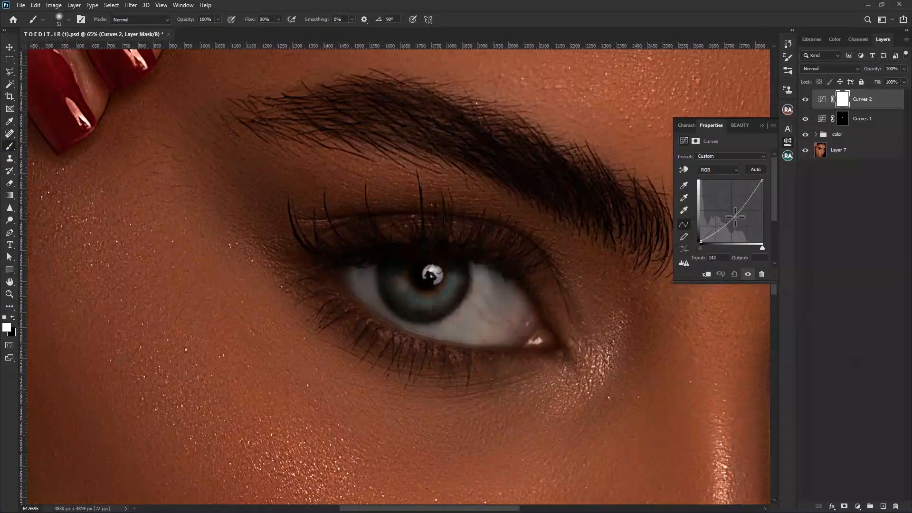
pyautogui.click(762, 125)
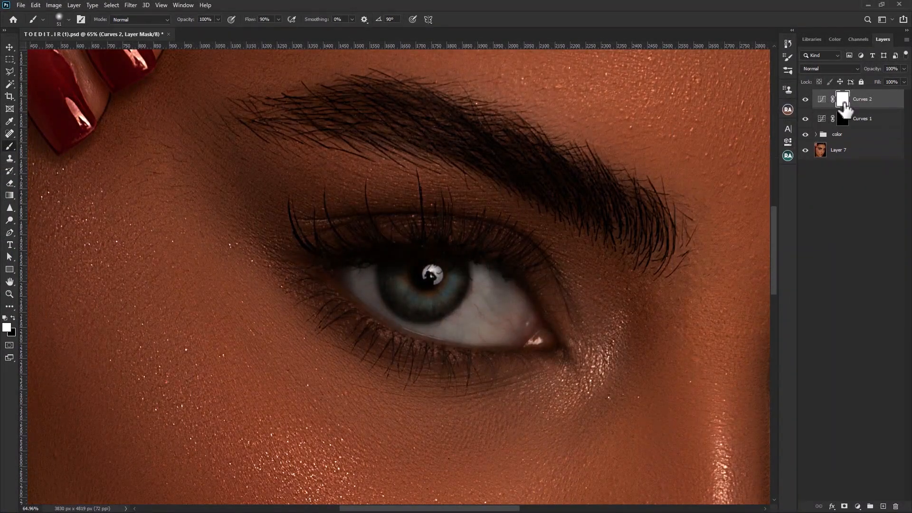
# Invert the Curves 2 mask to black, paint white around the iris edge, and touch up the Curves 1 mask over the iris.
pyautogui.hotkey('ctrl', 'i')
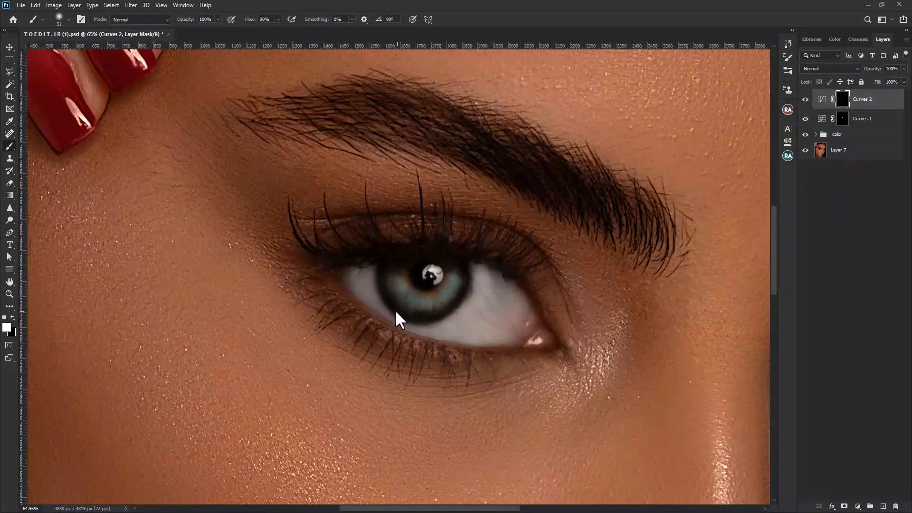
pyautogui.click(843, 119)
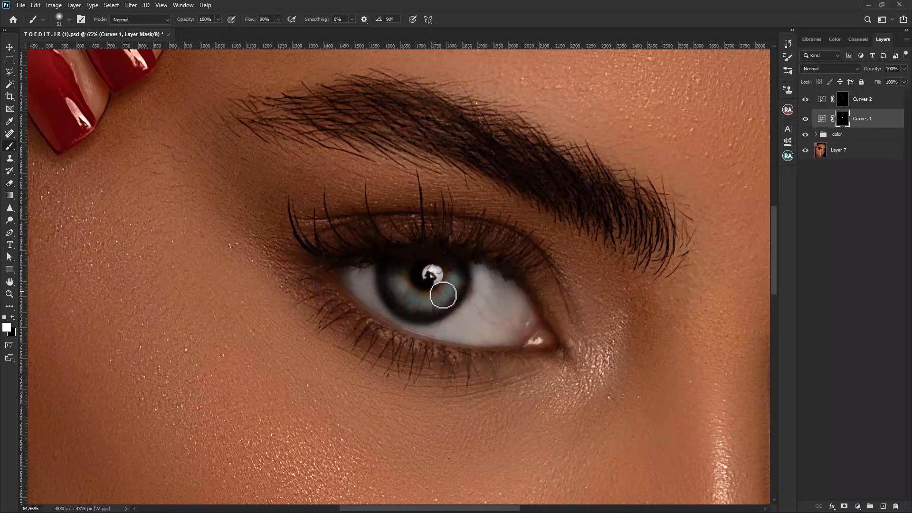
# Rename the Curves 1 layer "white" and the Curves 2 layer "black".
pyautogui.doubleClick(862, 119)
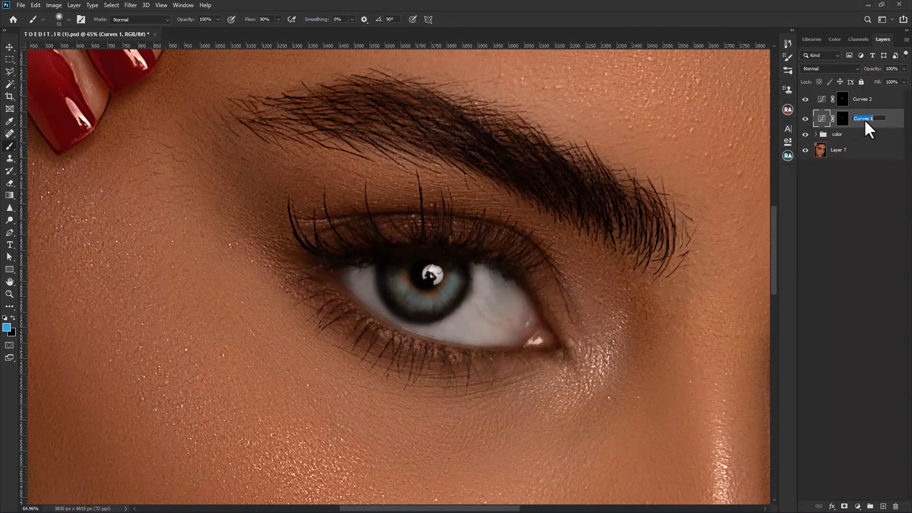
pyautogui.write('white')
pyautogui.doubleClick(868, 98)
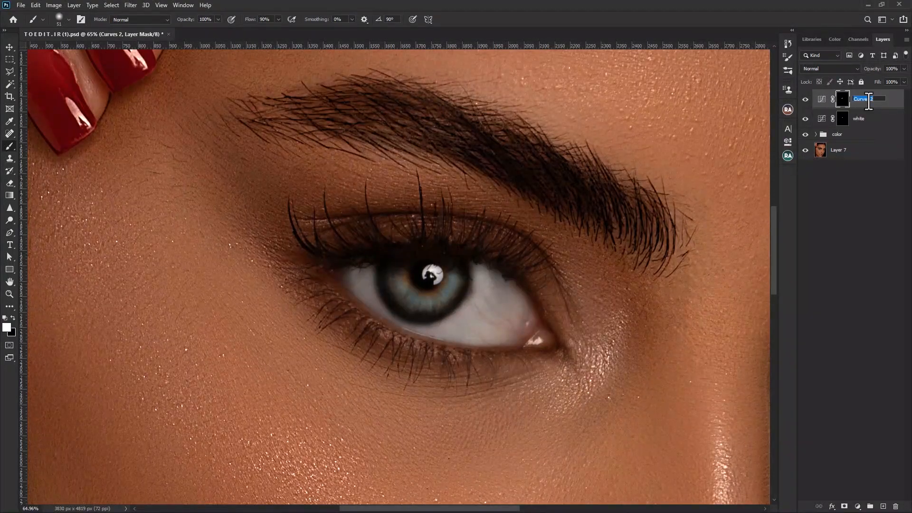
pyautogui.write('black')
pyautogui.press('Return')
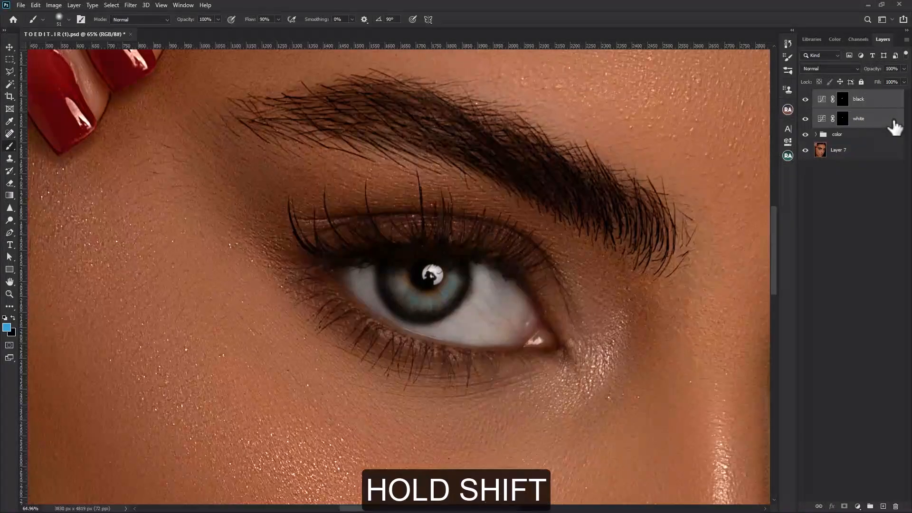
# Group the white and black Curves layers and name the group "curve".
pyautogui.hotkey('ctrl', 'g')
pyautogui.doubleClick(844, 96)
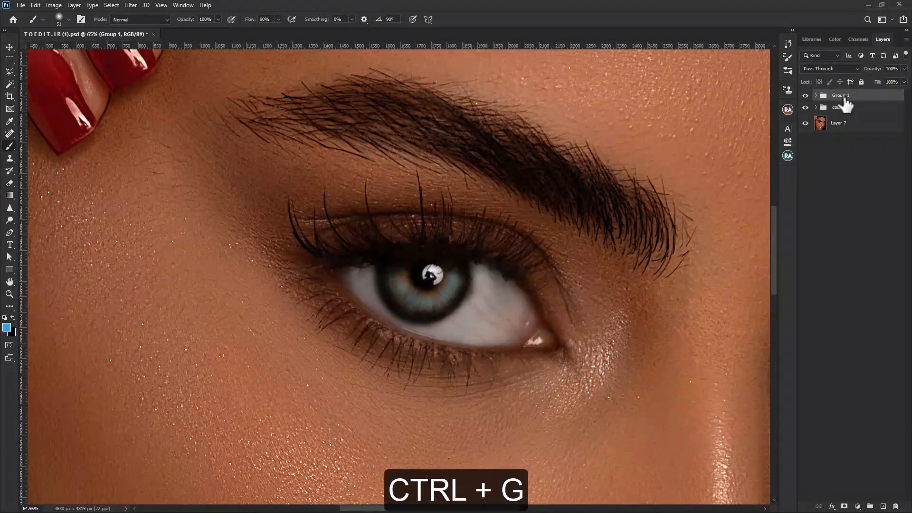
pyautogui.press('Return')
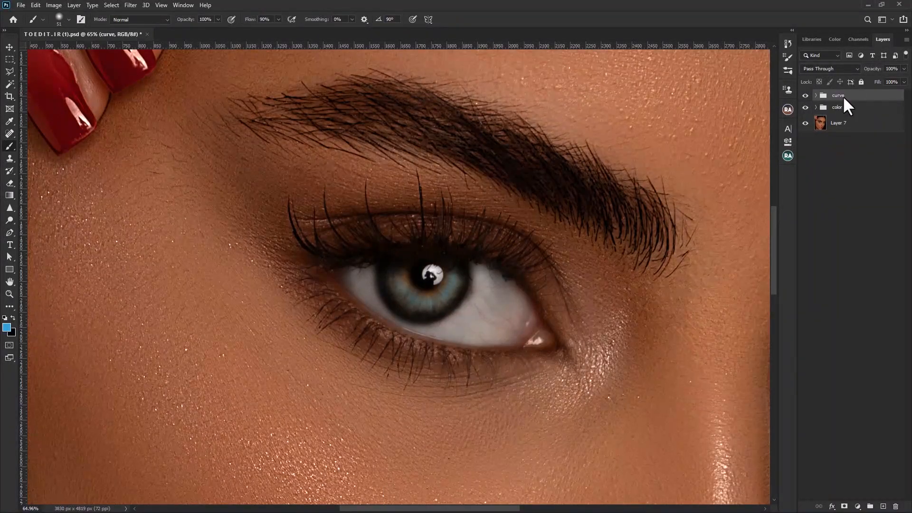
# Compare the eye before and after by hiding and restoring every layer except Layer 7.
pyautogui.click(835, 129)
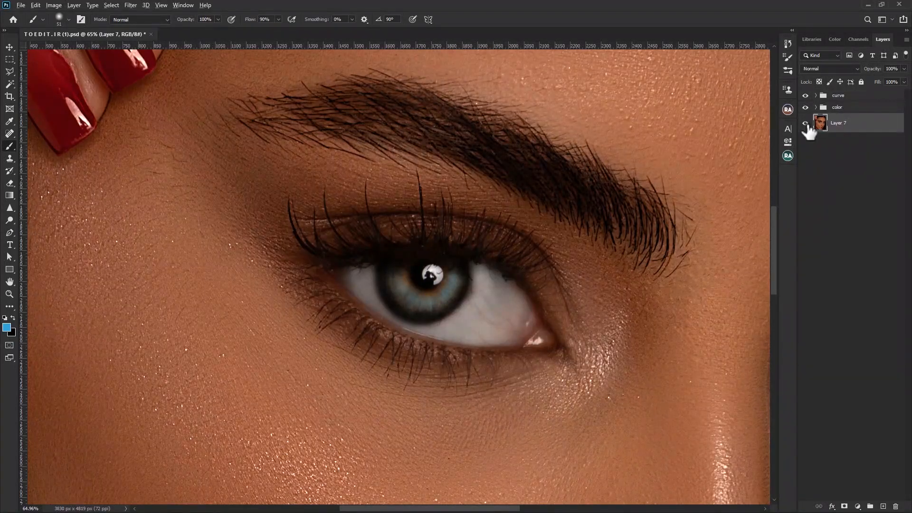
pyautogui.keyDown('alt'); pyautogui.click(806, 126); pyautogui.keyUp('alt')
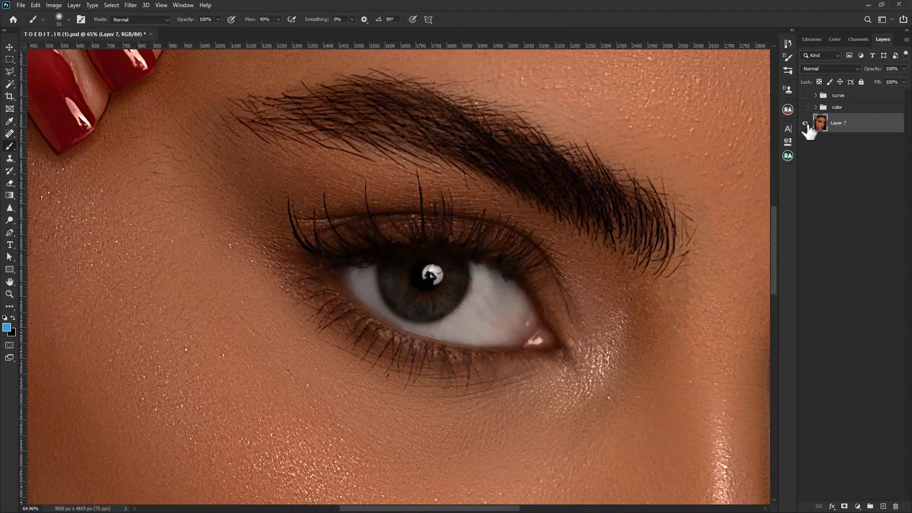
pyautogui.keyDown('alt'); pyautogui.click(805, 127); pyautogui.keyUp('alt')
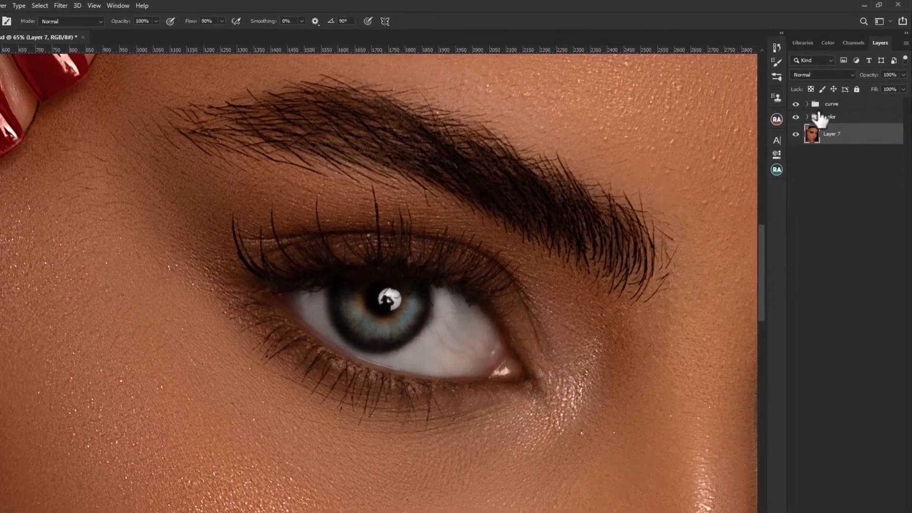
# Reduce the opacity of both the curve group and the color group to 65%.
pyautogui.click(836, 97)
pyautogui.moveTo(875, 72); pyautogui.dragTo(837, 92)
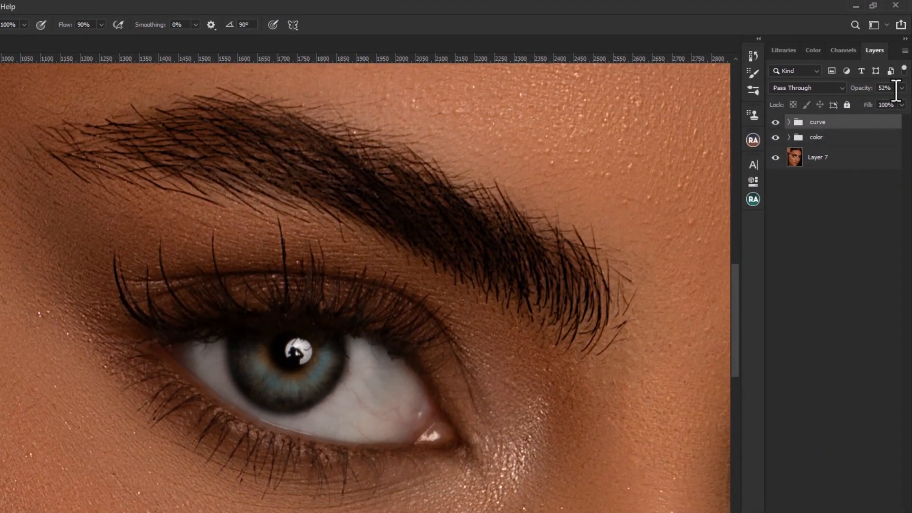
pyautogui.moveTo(896, 90); pyautogui.dragTo(853, 86)
pyautogui.write('65')
pyautogui.press('Return')
pyautogui.click(832, 141)
pyautogui.write('65')
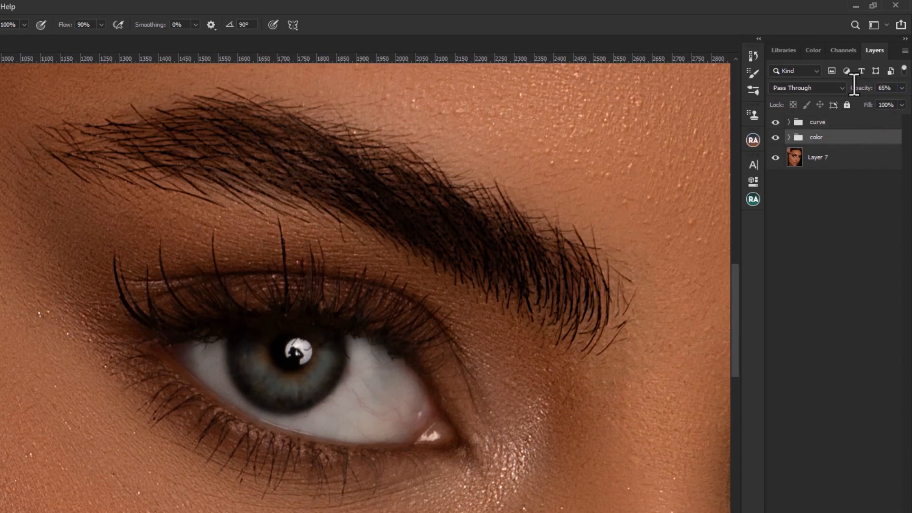
# Stamp all visible layers into a new top layer and apply a High Pass filter with a radius of 5.0 pixels.
pyautogui.hotkey('ctrl', 'alt', 'shift', 'e')
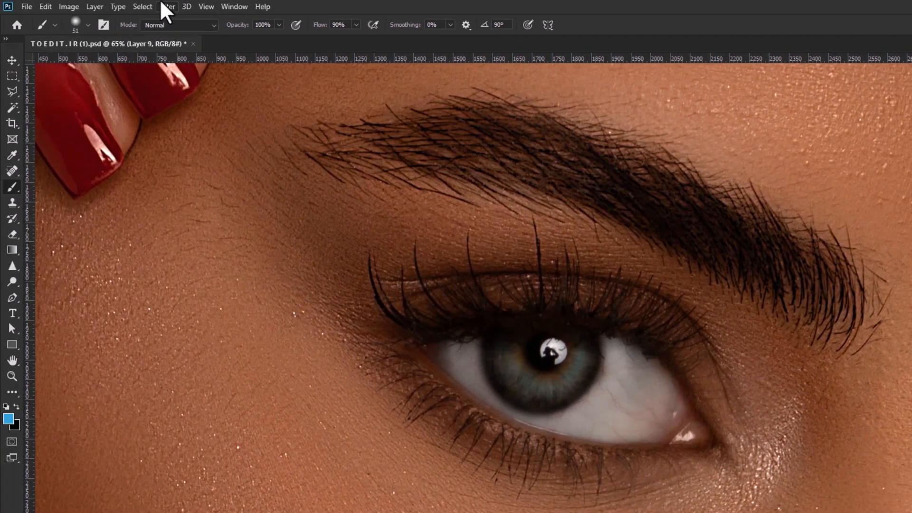
pyautogui.click(163, 5)
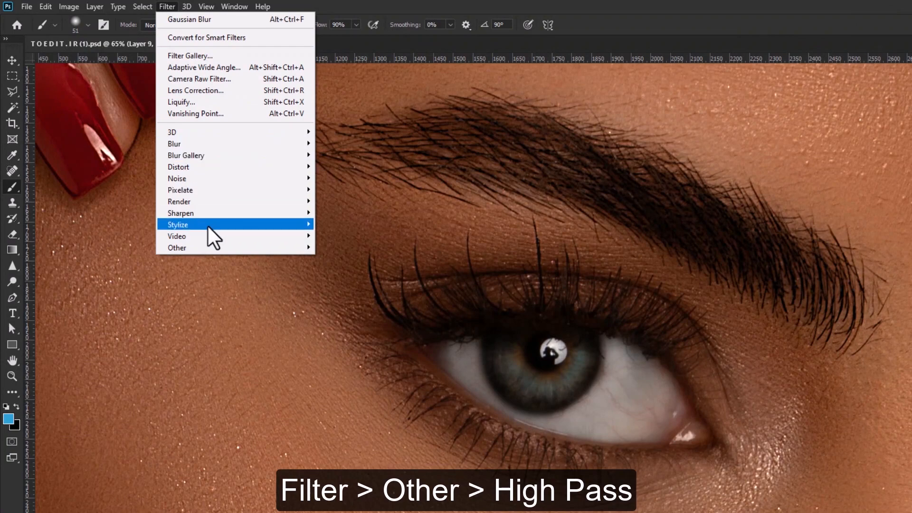
pyautogui.moveTo(301, 248)
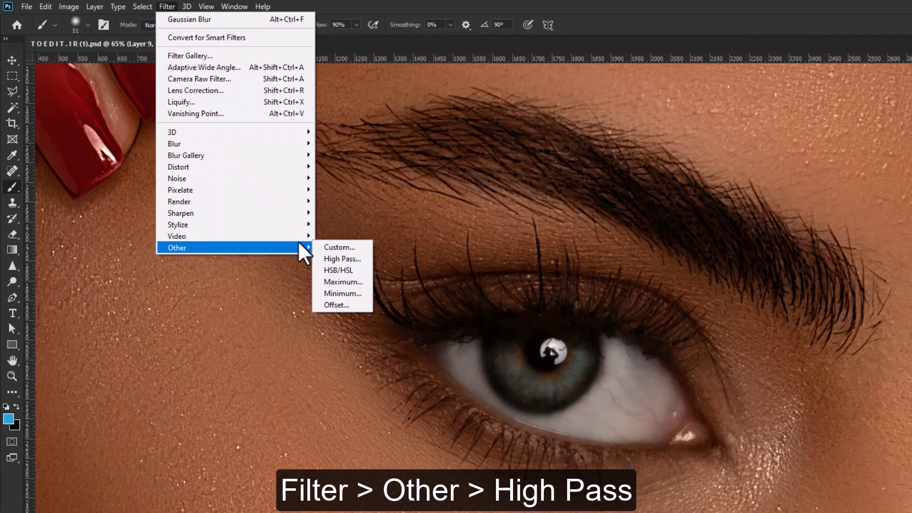
pyautogui.click(326, 259)
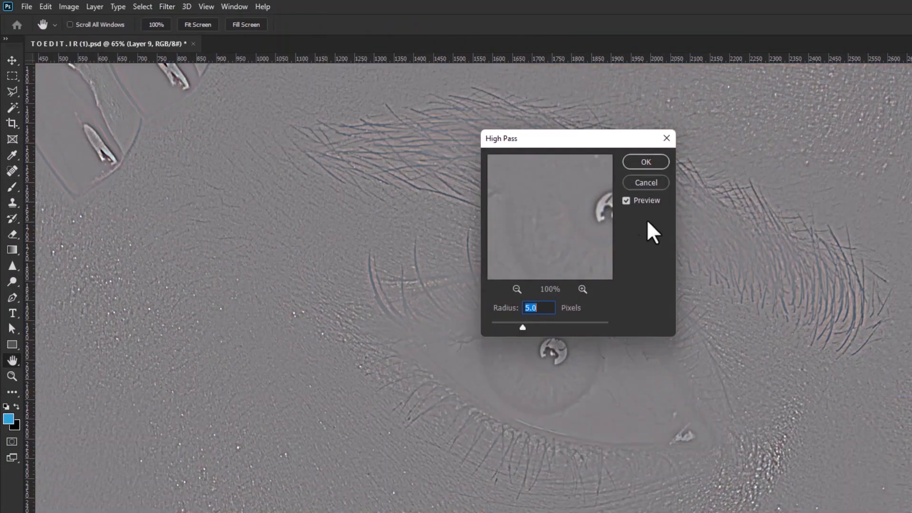
pyautogui.click(646, 161)
# Set the blend mode of the High Pass layer to Vivid Light.
pyautogui.press('b')
pyautogui.click(811, 90)
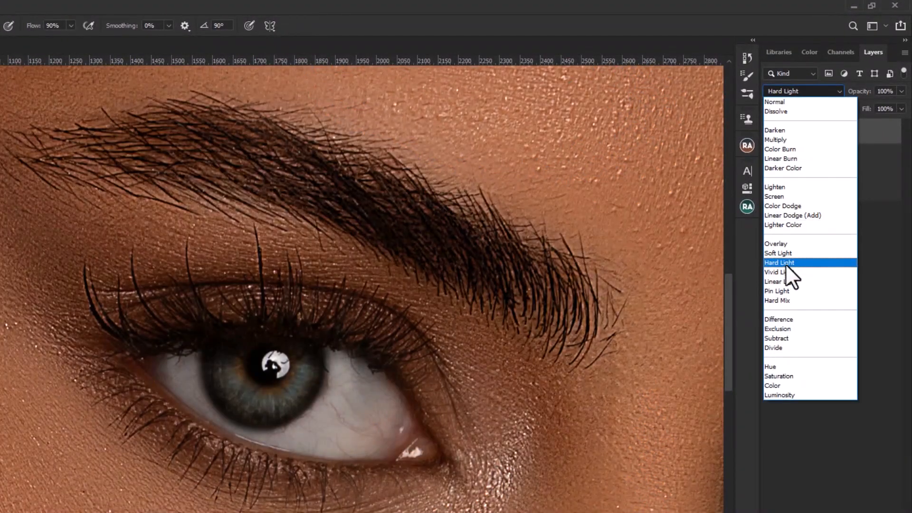
pyautogui.click(787, 270)
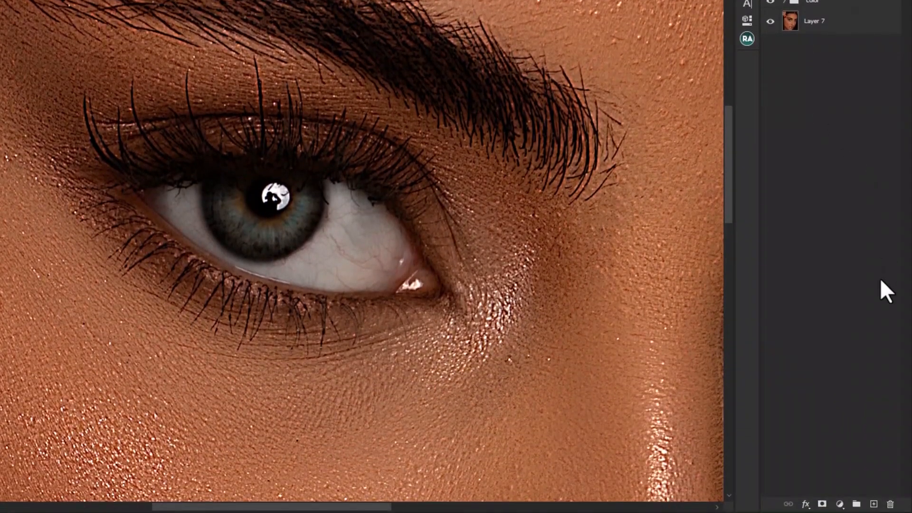
# Add a black mask to Layer 9 and paint white over the eye and lashes with a soft brush of about 400 px.
pyautogui.keyDown('alt'); pyautogui.click(823, 505); pyautogui.keyUp('alt')
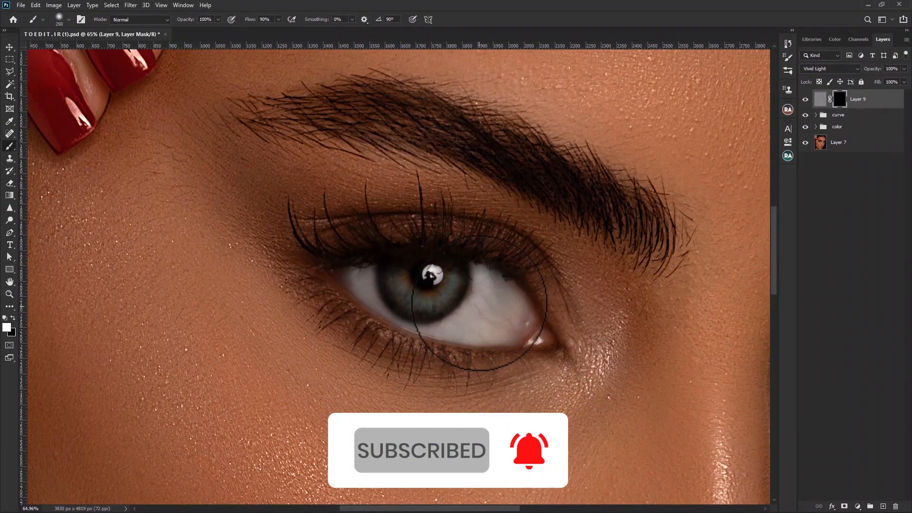
pyautogui.press(']')
pyautogui.press(']')
pyautogui.press(']')
pyautogui.press(']')
pyautogui.press(']')
pyautogui.moveTo(404, 274)
pyautogui.mouseDown()
pyautogui.moveTo(452, 286)
pyautogui.moveTo(439, 274)
pyautogui.moveTo(474, 270)
pyautogui.moveTo(519, 299)
pyautogui.moveTo(517, 352)
pyautogui.moveTo(401, 322)
pyautogui.mouseUp()
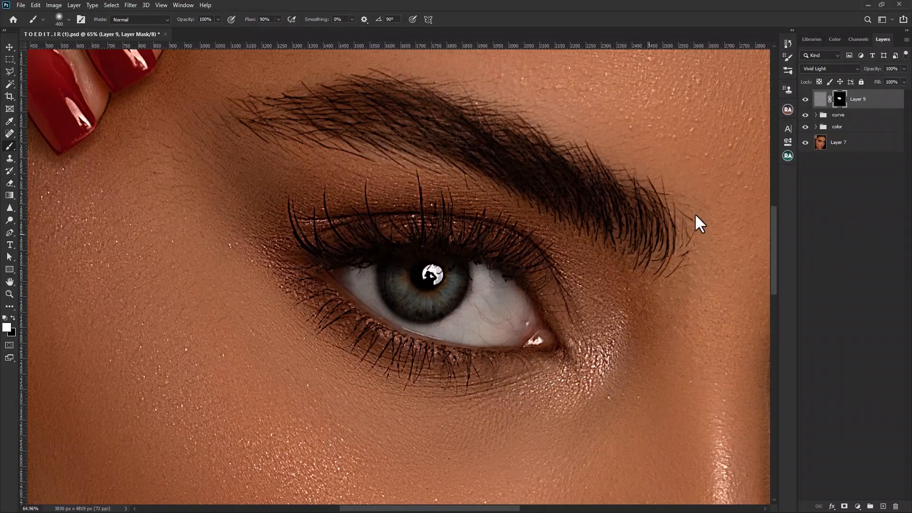
# Toggle the visibility of Layer 9 and of all layers above Layer 7 to compare the eye before and after.
pyautogui.click(805, 100)
pyautogui.click(806, 101)
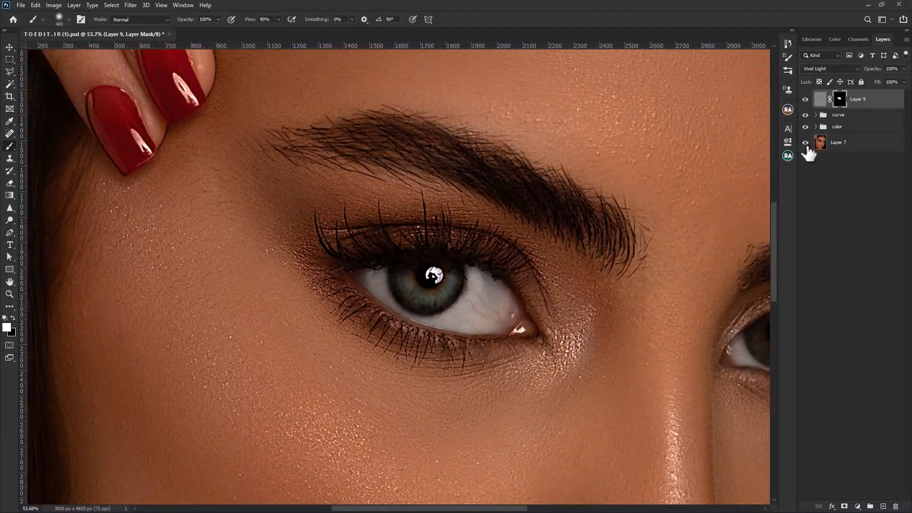
pyautogui.keyDown('alt'); pyautogui.click(807, 142); pyautogui.keyUp('alt')
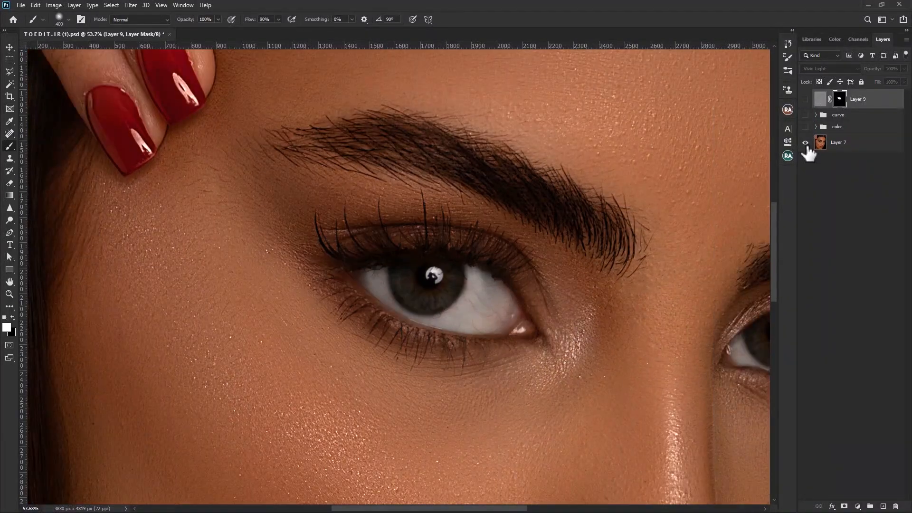
pyautogui.keyDown('alt'); pyautogui.click(806, 143); pyautogui.keyUp('alt')
pyautogui.keyDown('alt'); pyautogui.click(806, 142); pyautogui.keyUp('alt')
pyautogui.keyDown('alt'); pyautogui.click(806, 143); pyautogui.keyUp('alt')
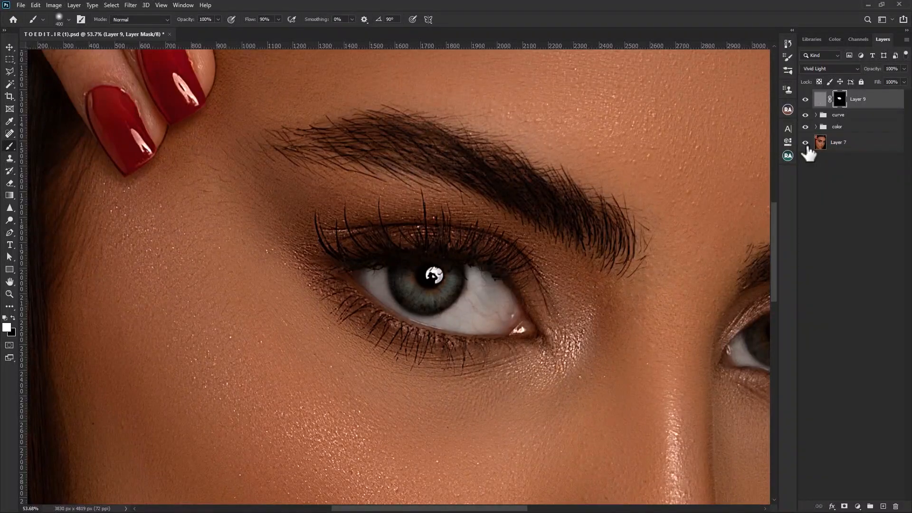